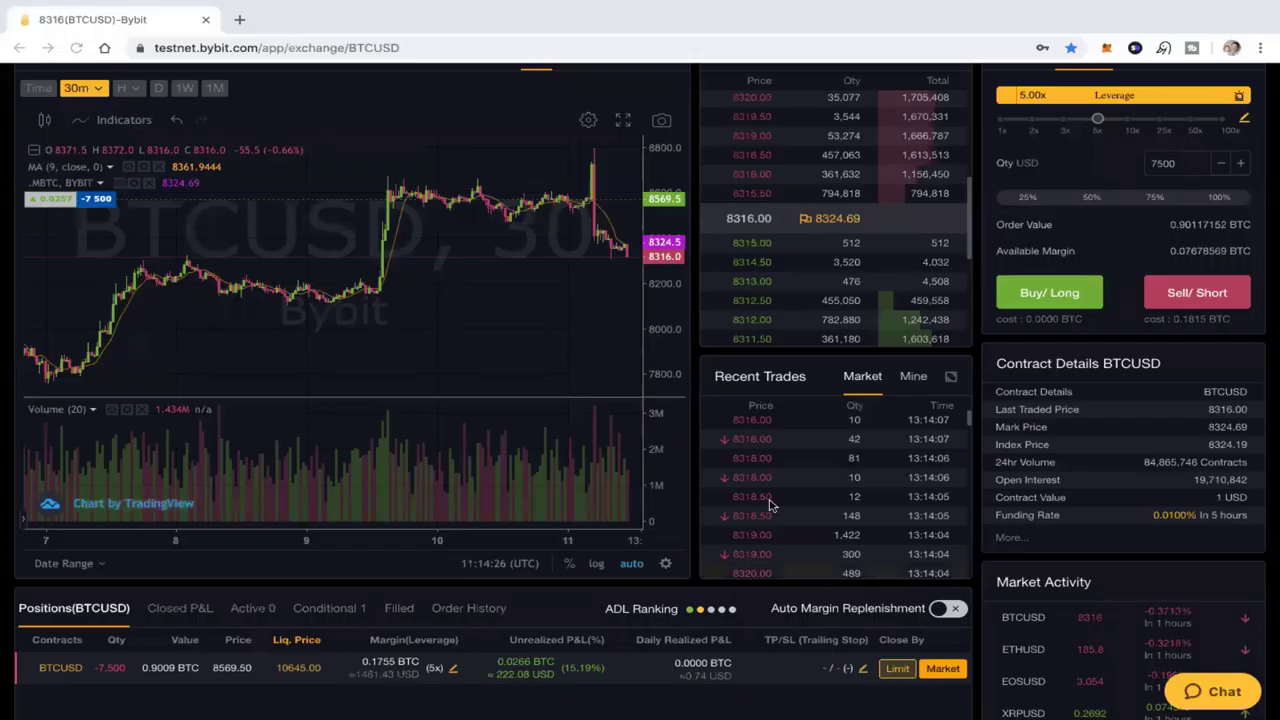
scroll(698, 467, up, 1)
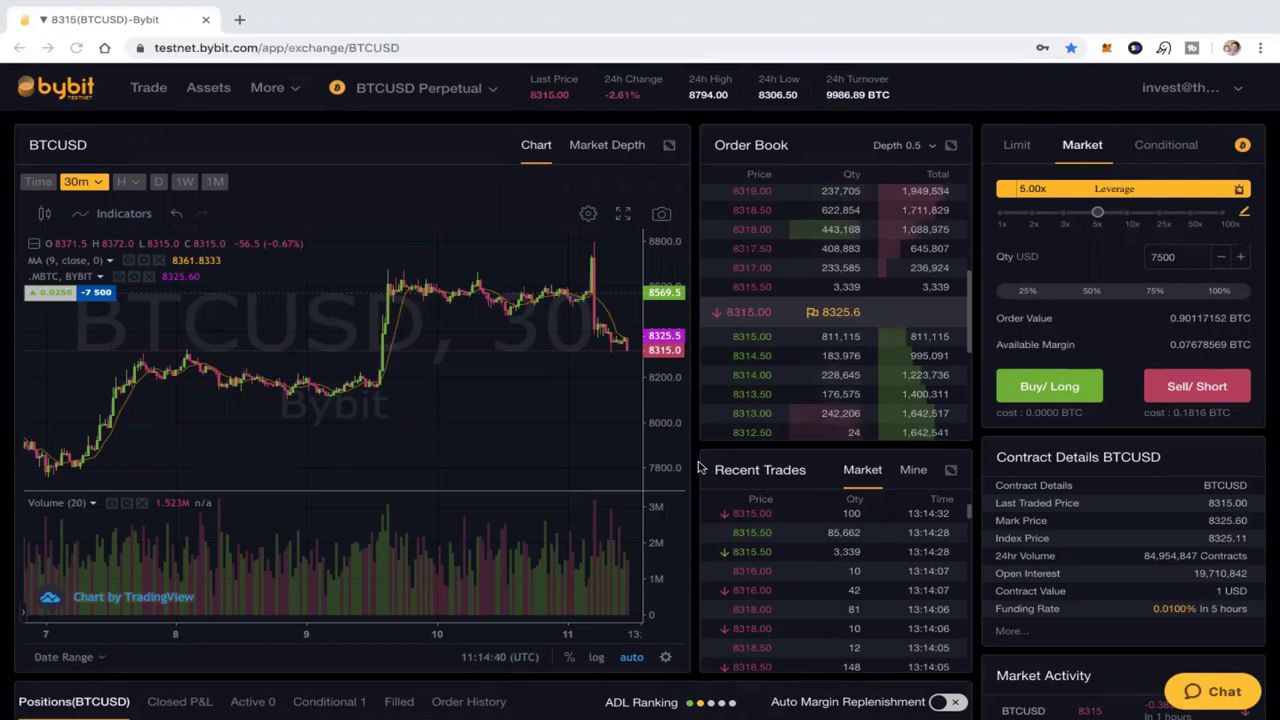
scroll(700, 467, down, 3)
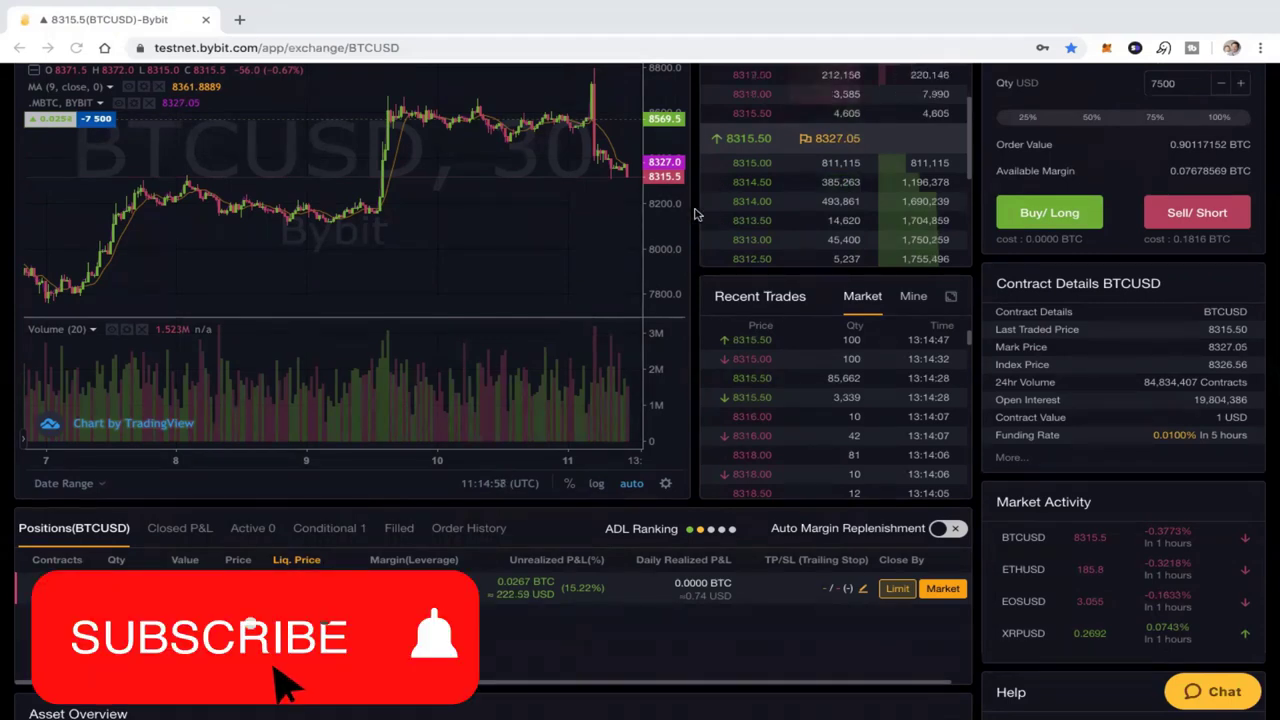
scroll(695, 218, up, 1)
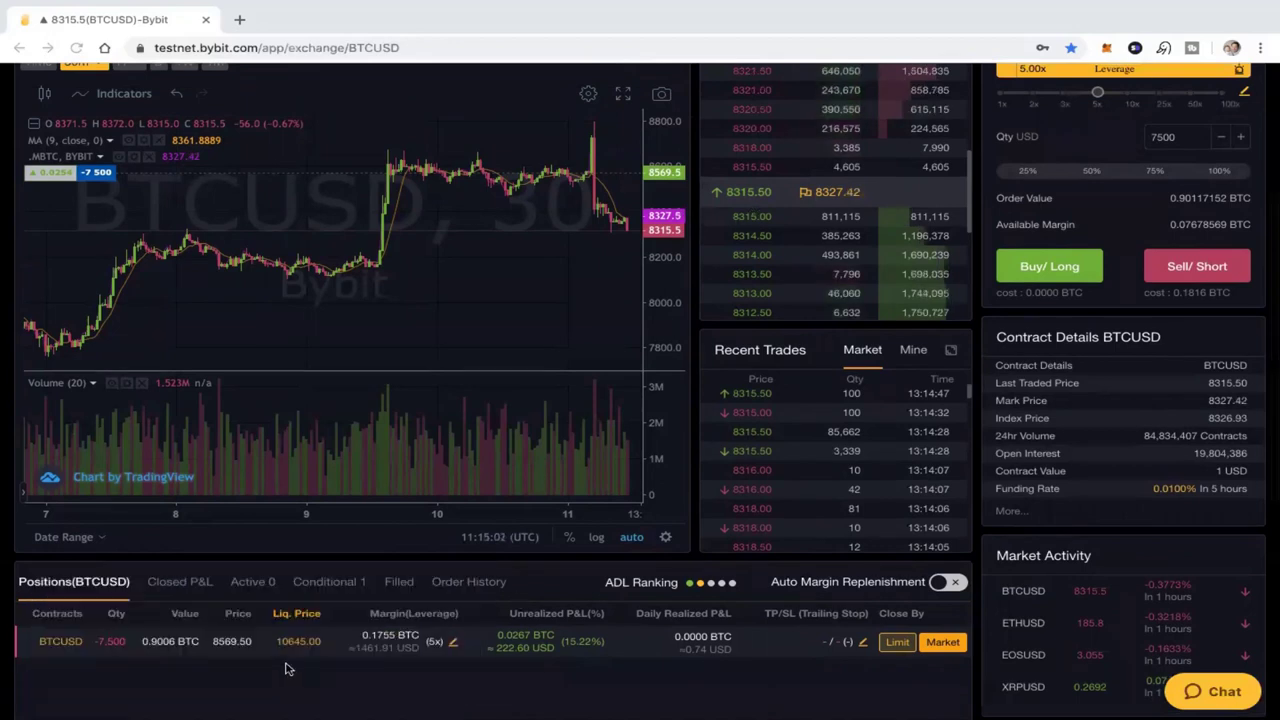
scroll(285, 668, down, 1)
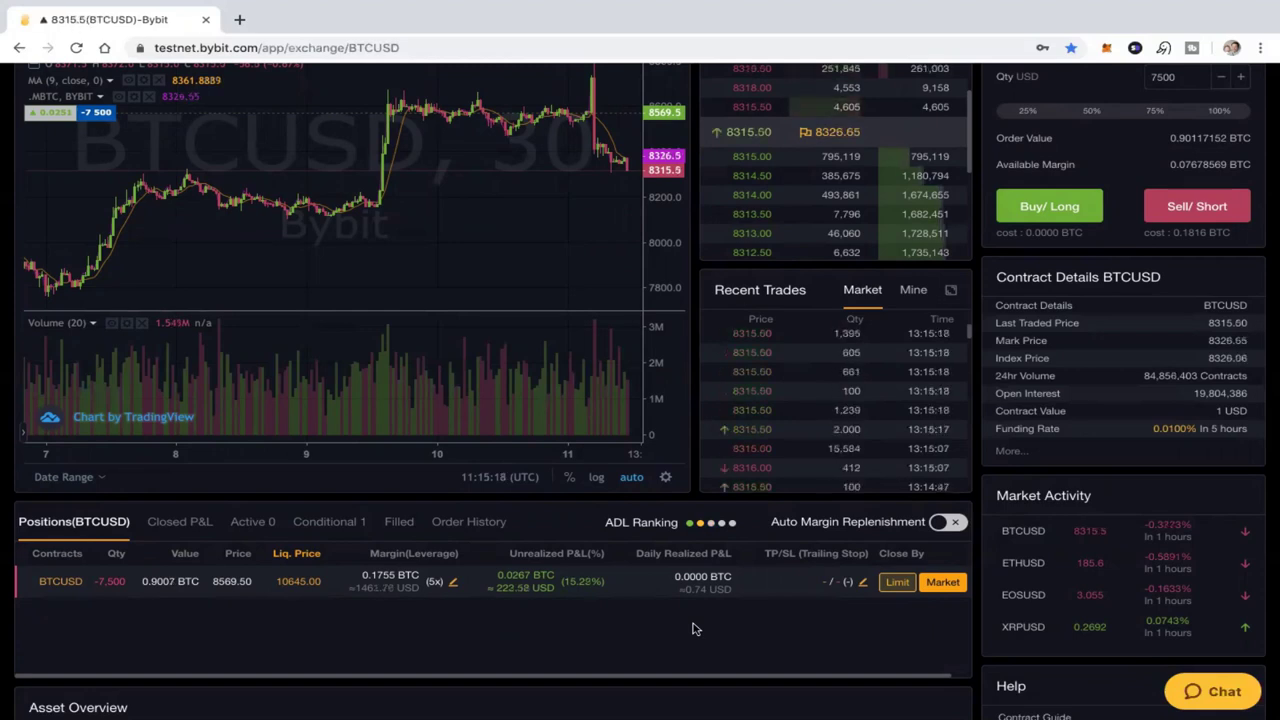
scroll(695, 628, up, 1)
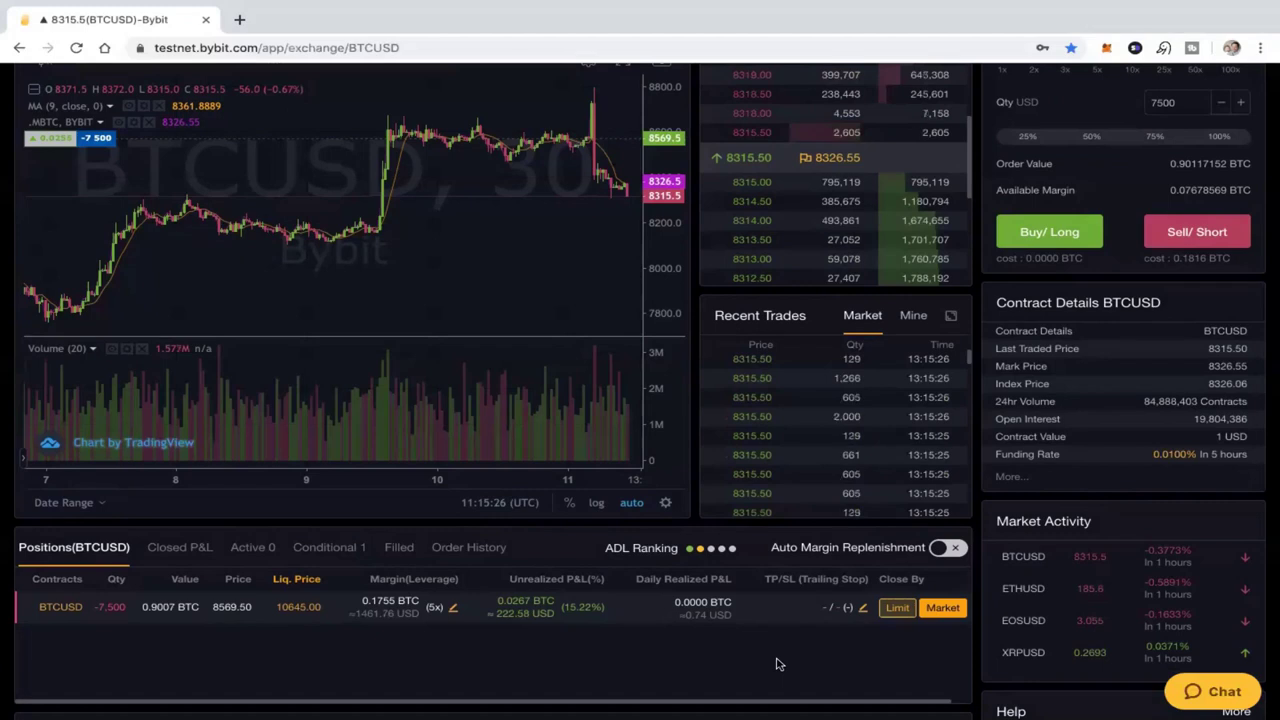
scroll(778, 664, up, 1)
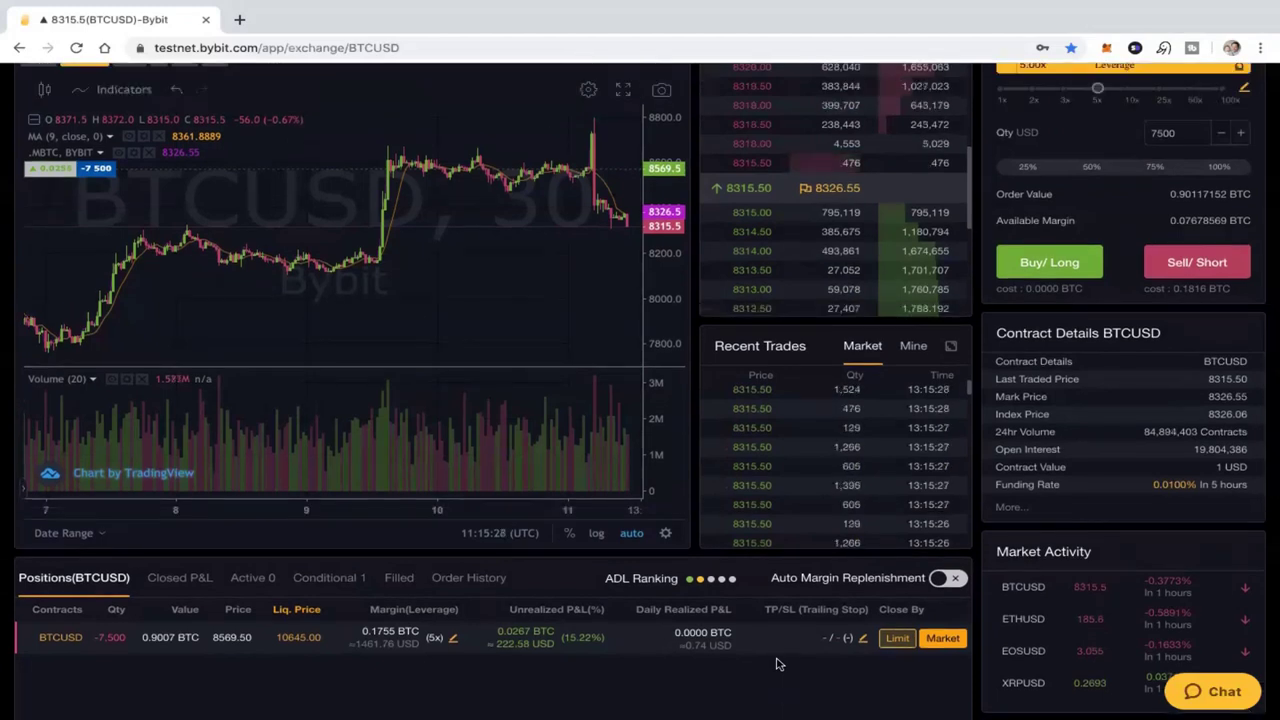
Set a 25 USD trailing stop on the open BTCUSD short position and confirm it.
click(863, 639)
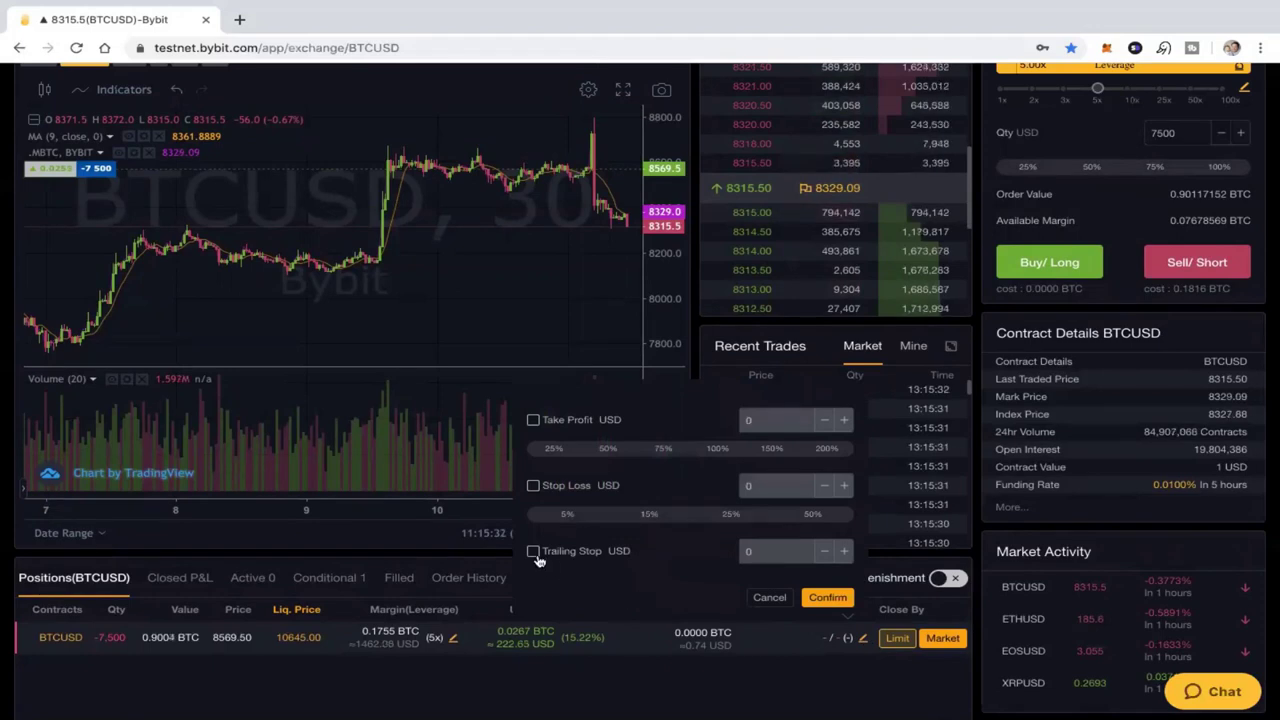
click(535, 556)
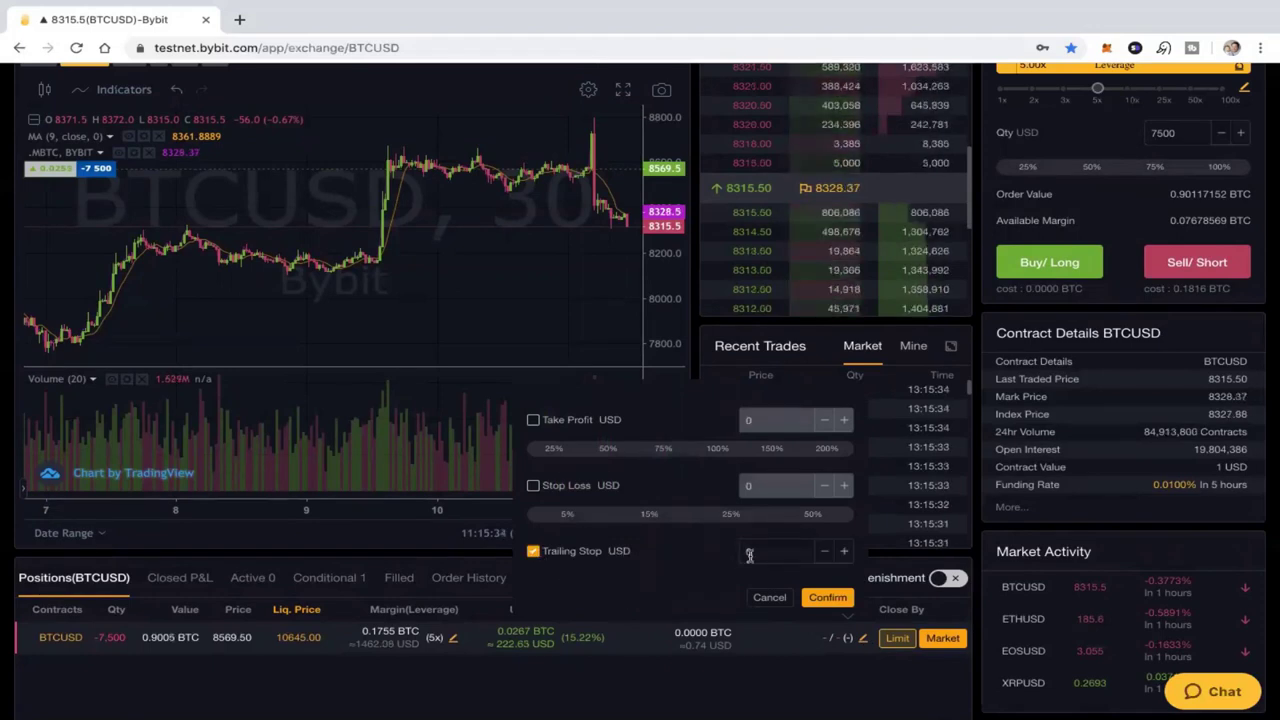
click(749, 555)
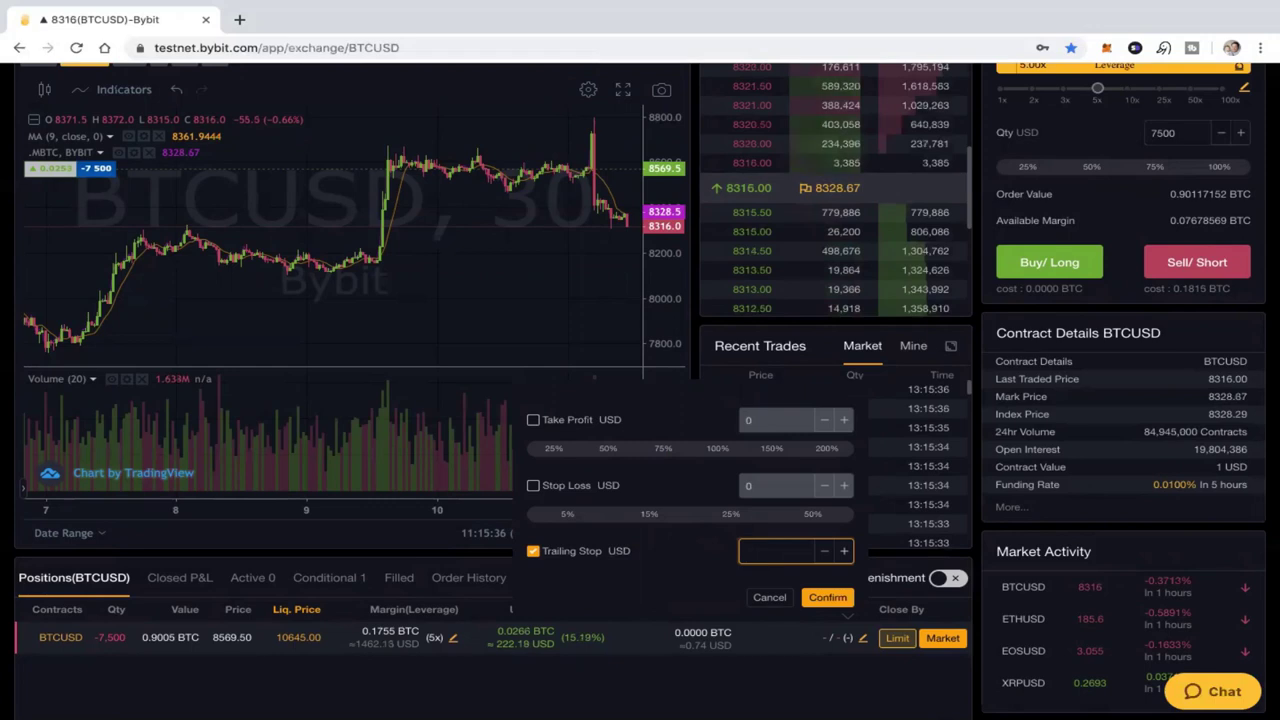
text(25)
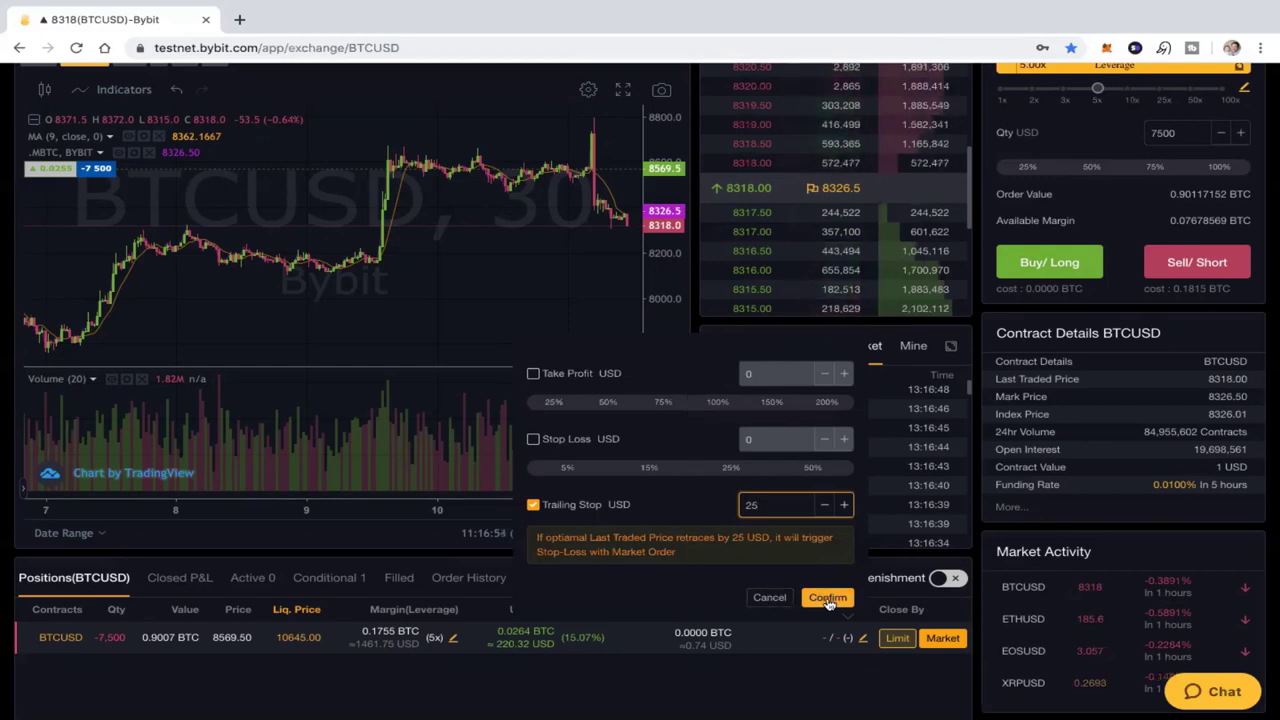
click(825, 598)
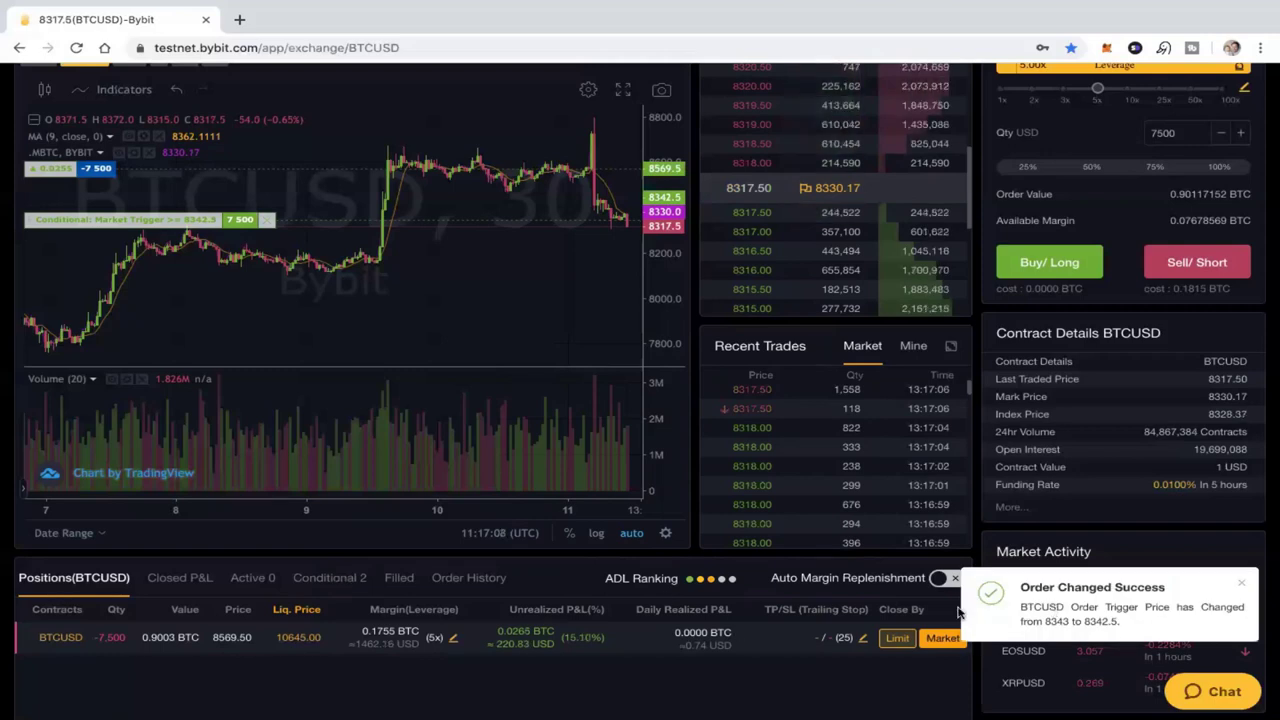
Cancel the 10,000-quantity BTCUSD limit order with the 9900 trigger in the conditional orders.
click(333, 578)
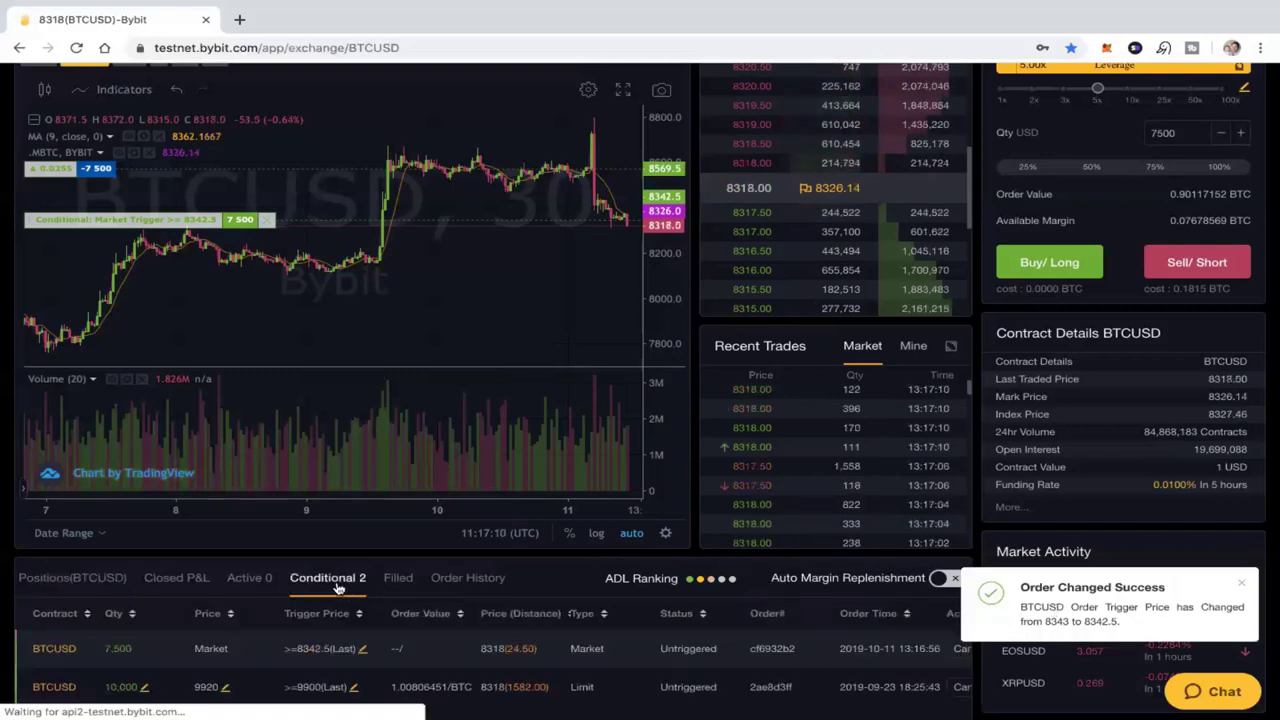
scroll(463, 600, down, 1)
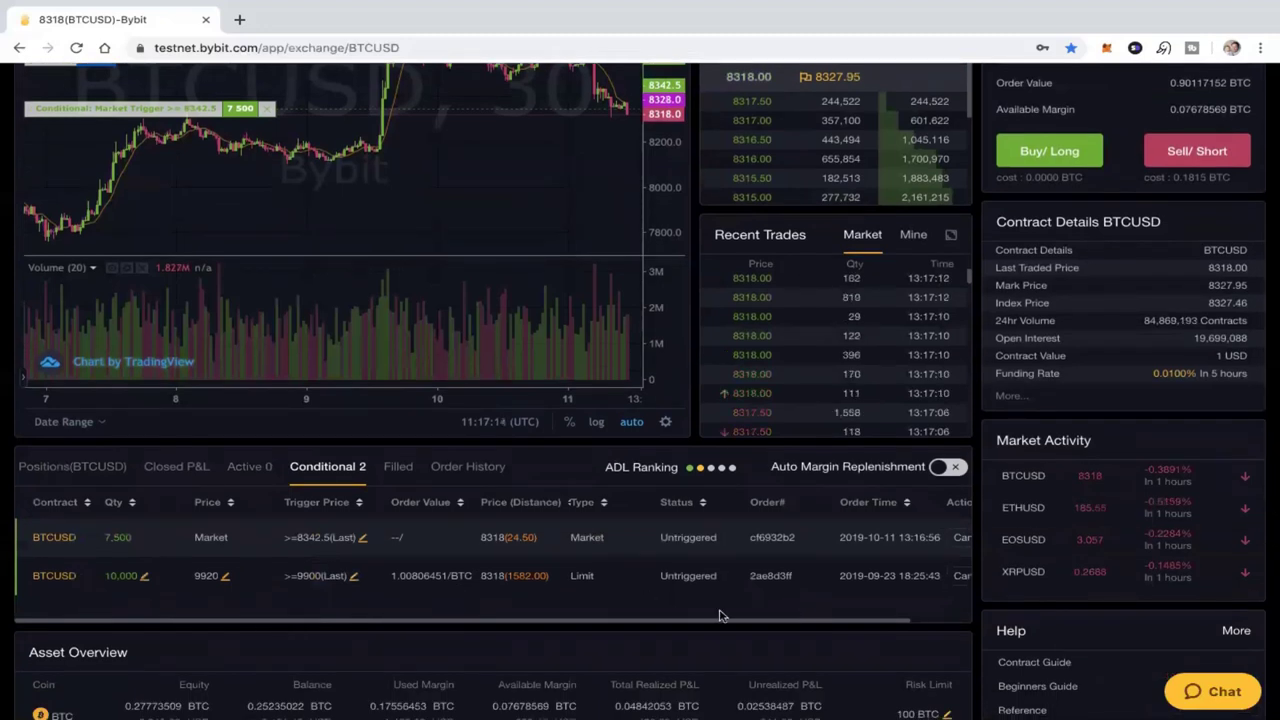
scroll(560, 620, up, 1)
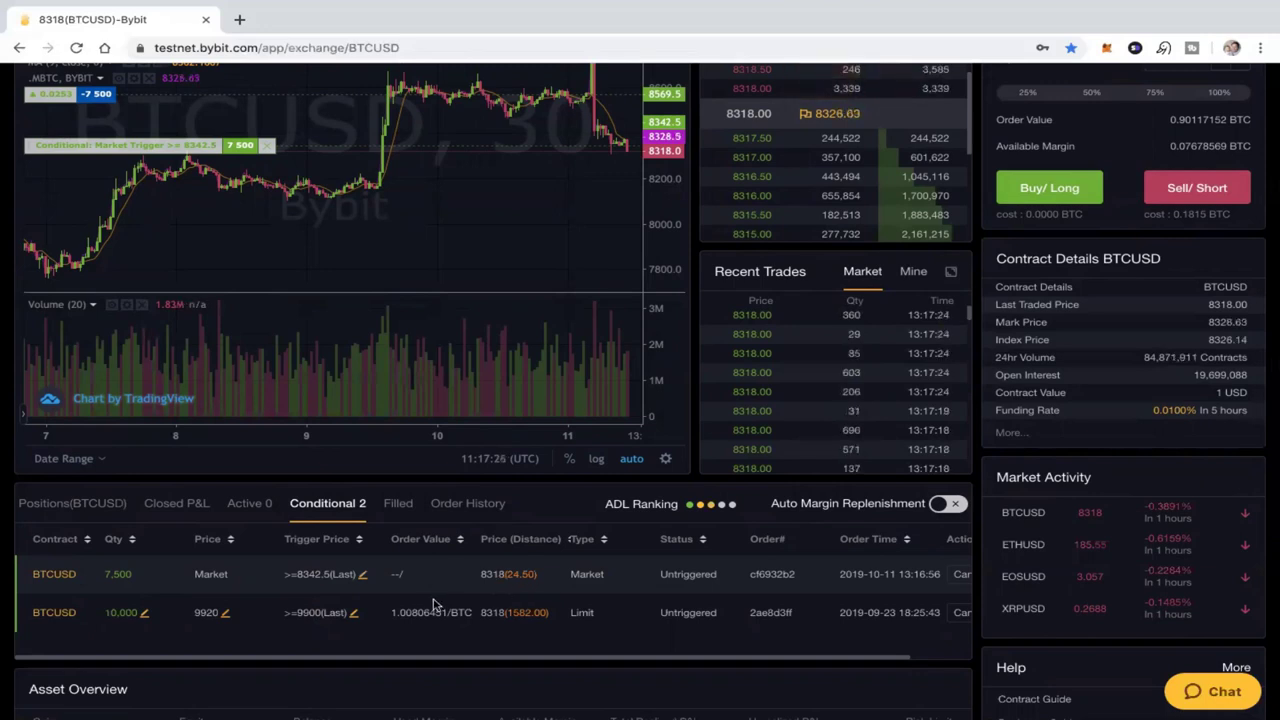
scroll(320, 590, up, 1)
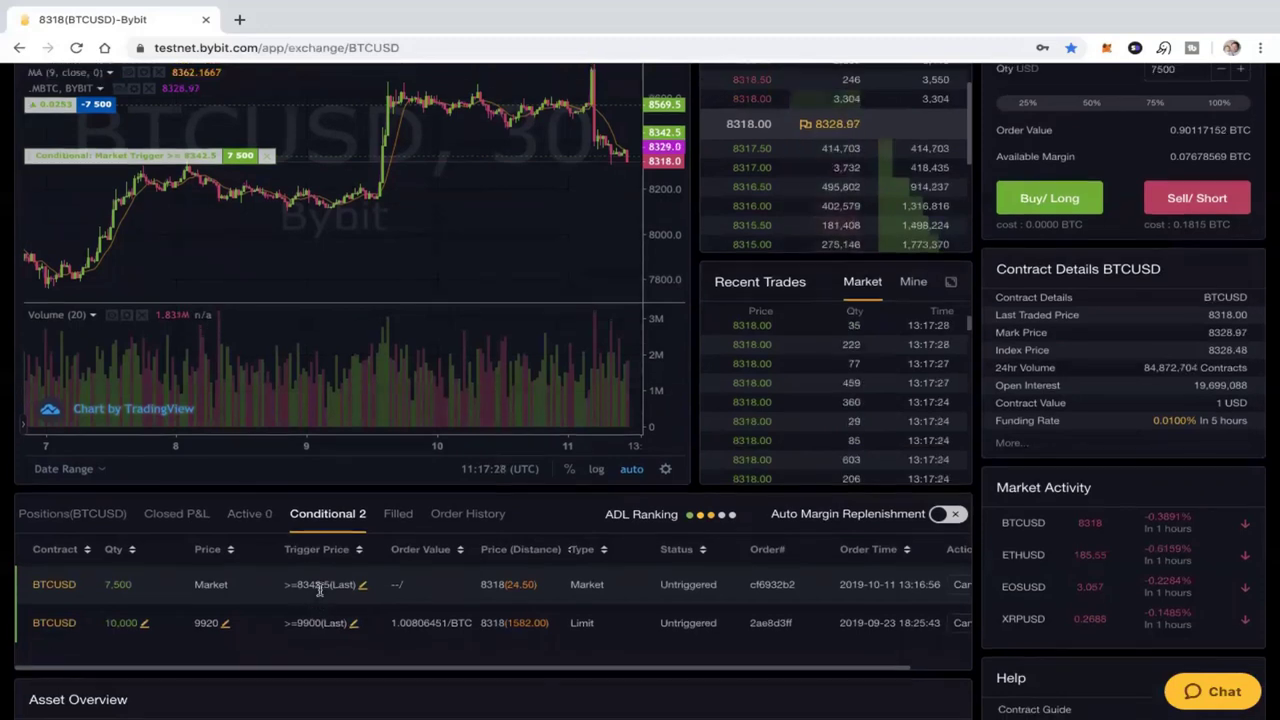
scroll(318, 590, up, 1)
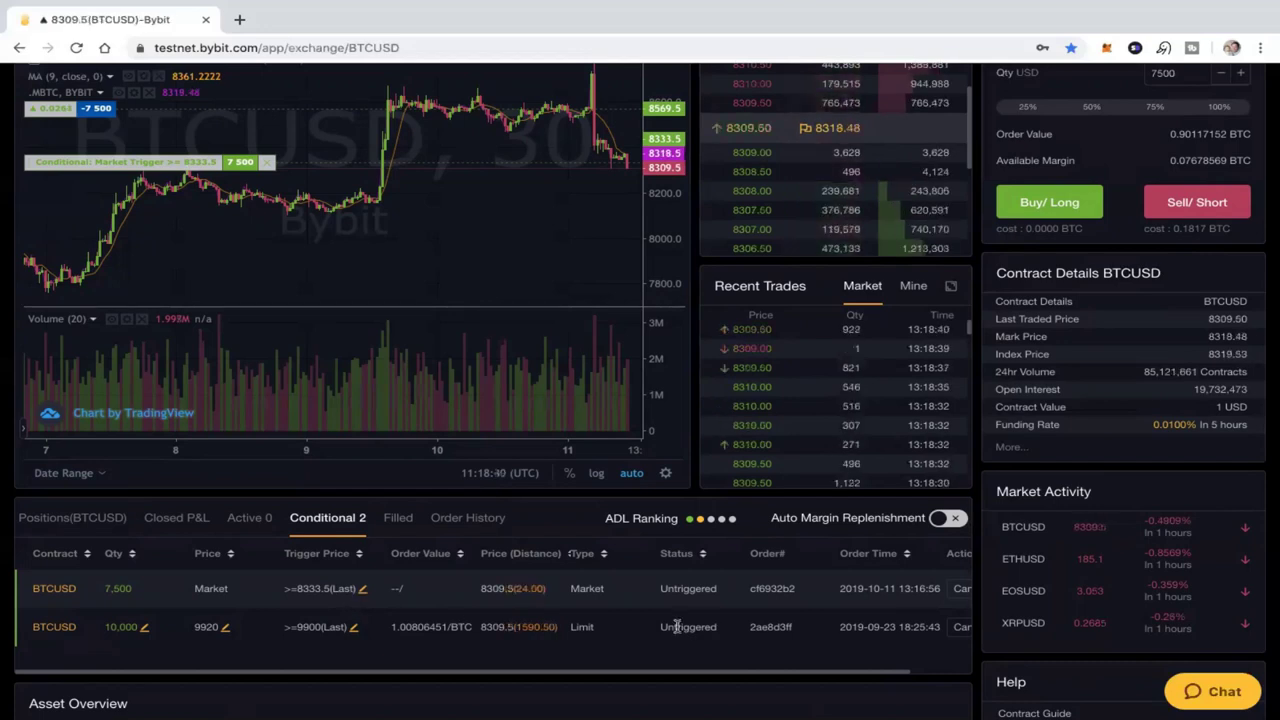
click(958, 628)
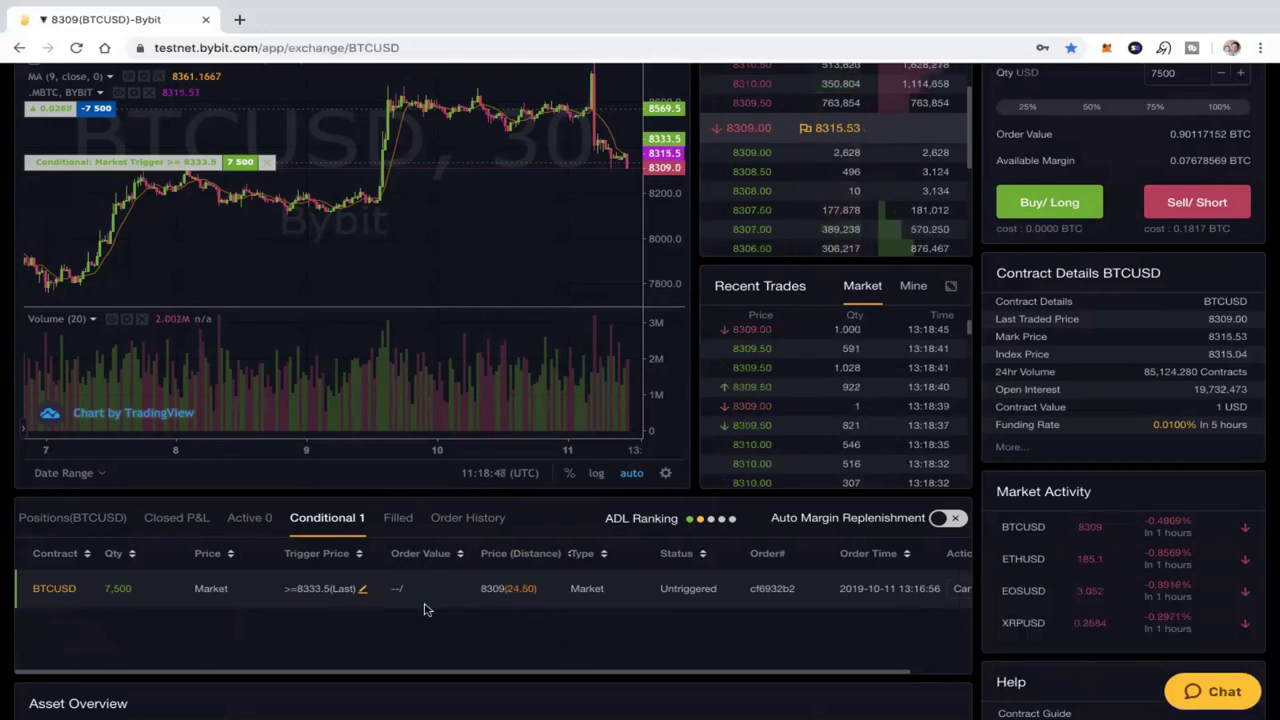
Compare the open BTCUSD position's trailing stop with the trigger price of its conditional market order.
click(98, 528)
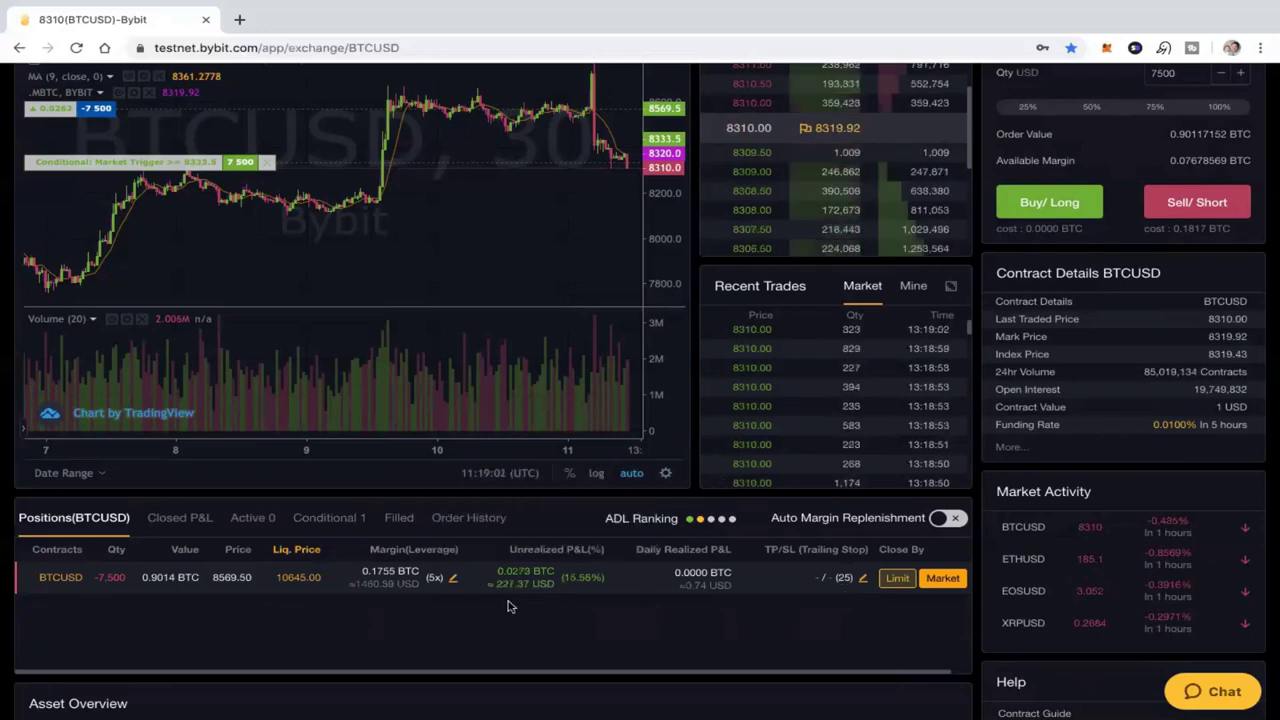
click(331, 518)
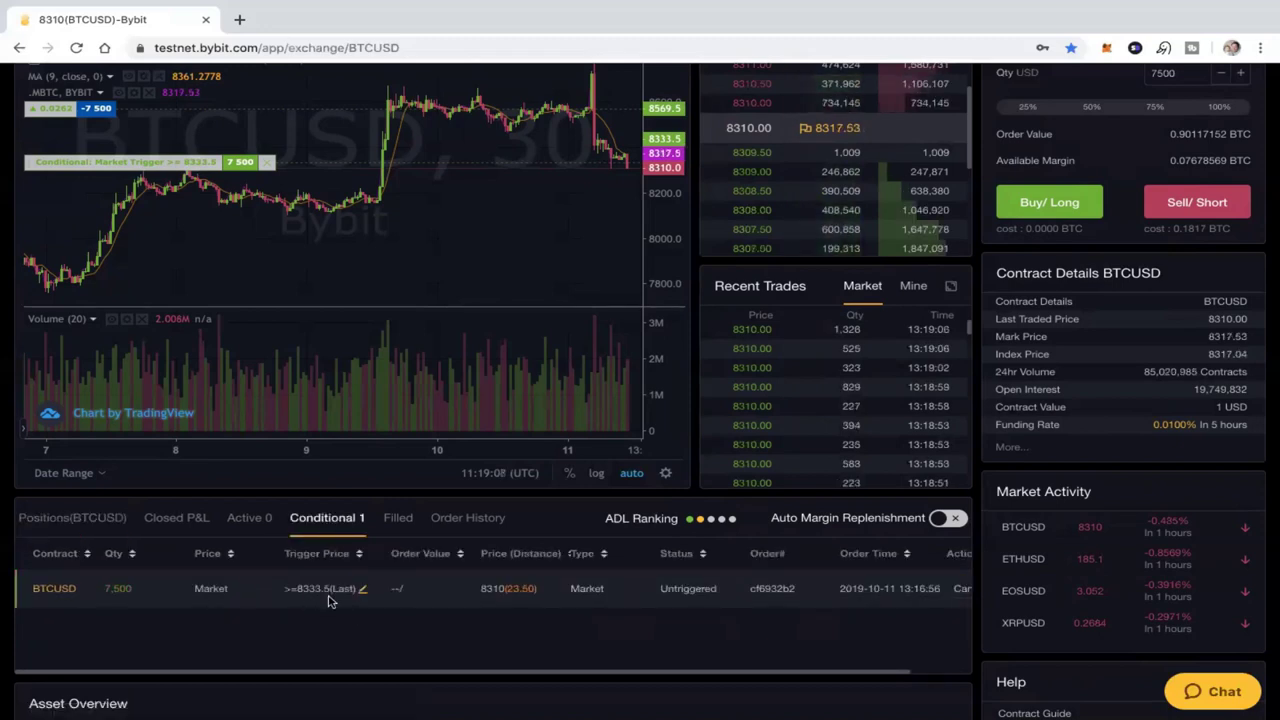
click(85, 522)
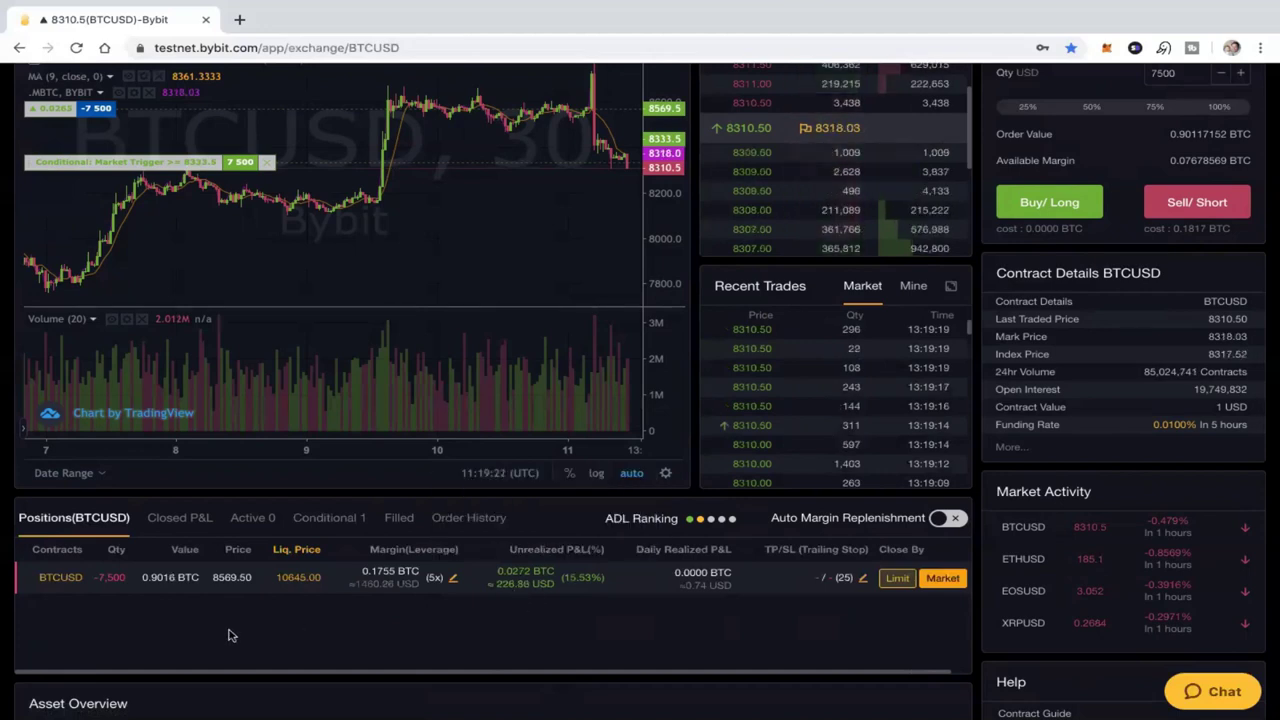
click(329, 517)
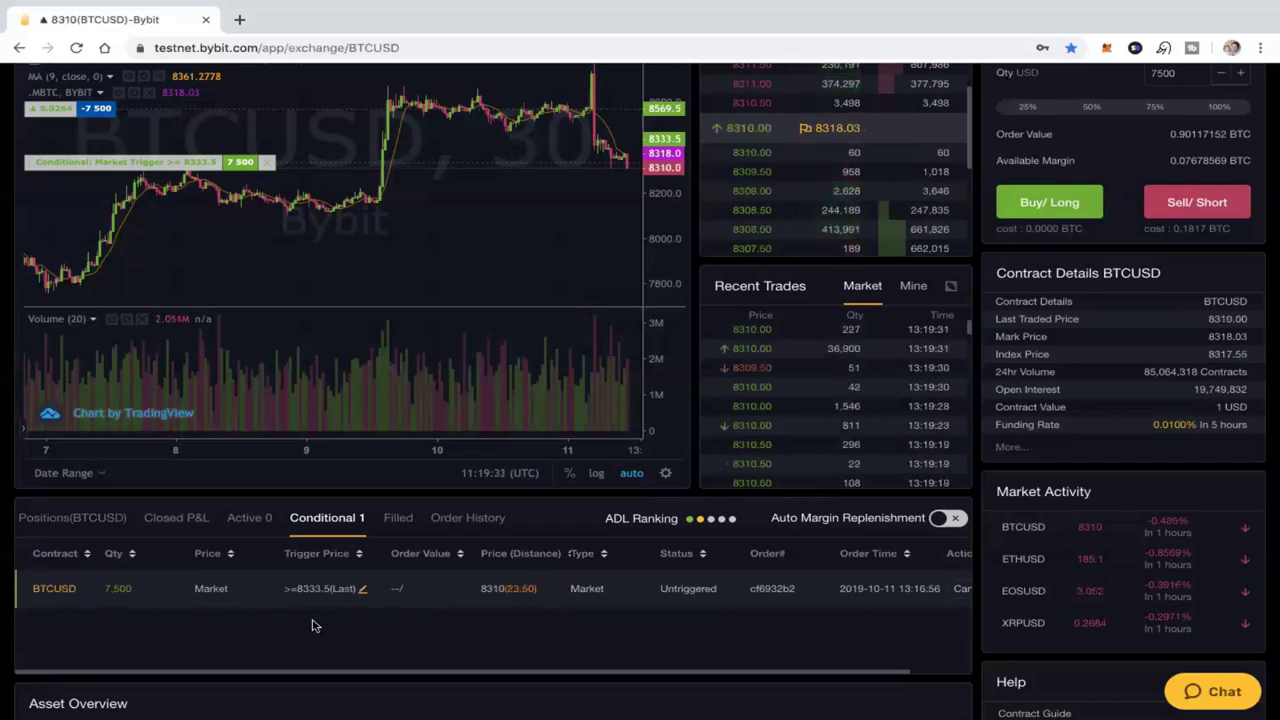
Try to replace the BTCUSD position's trailing stop with a fixed stop loss at 8320 USD.
click(75, 517)
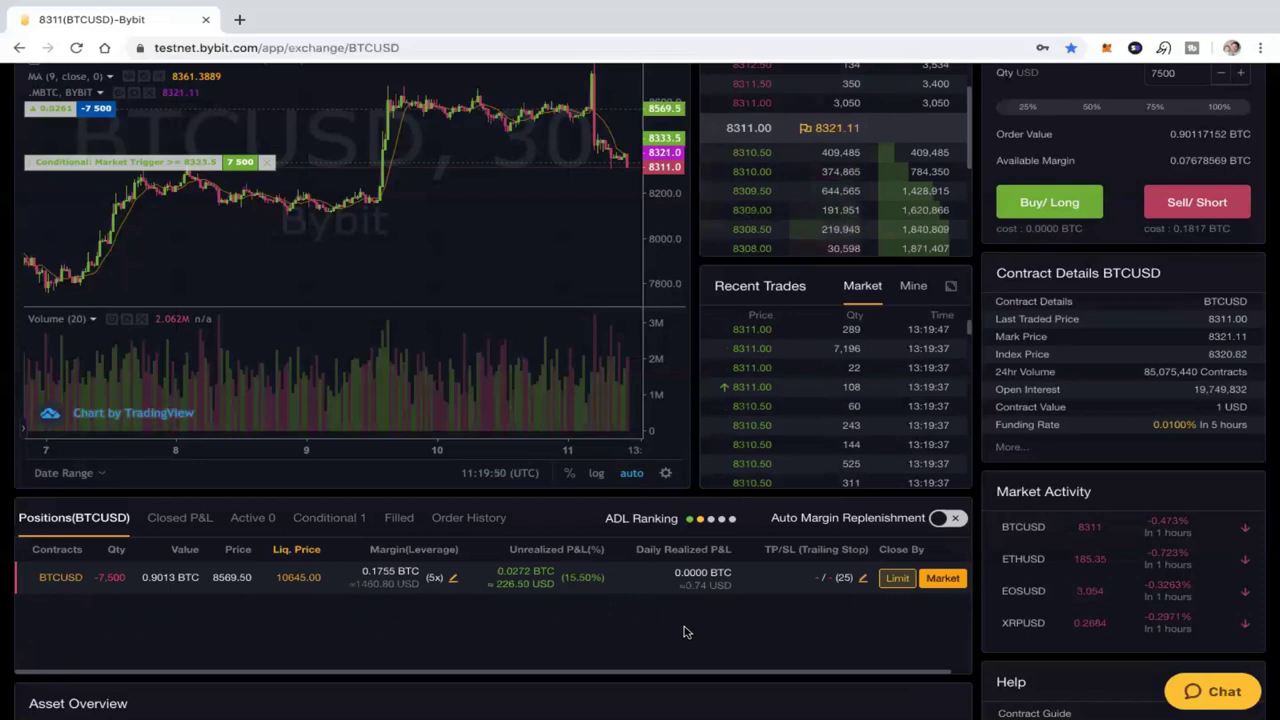
click(863, 580)
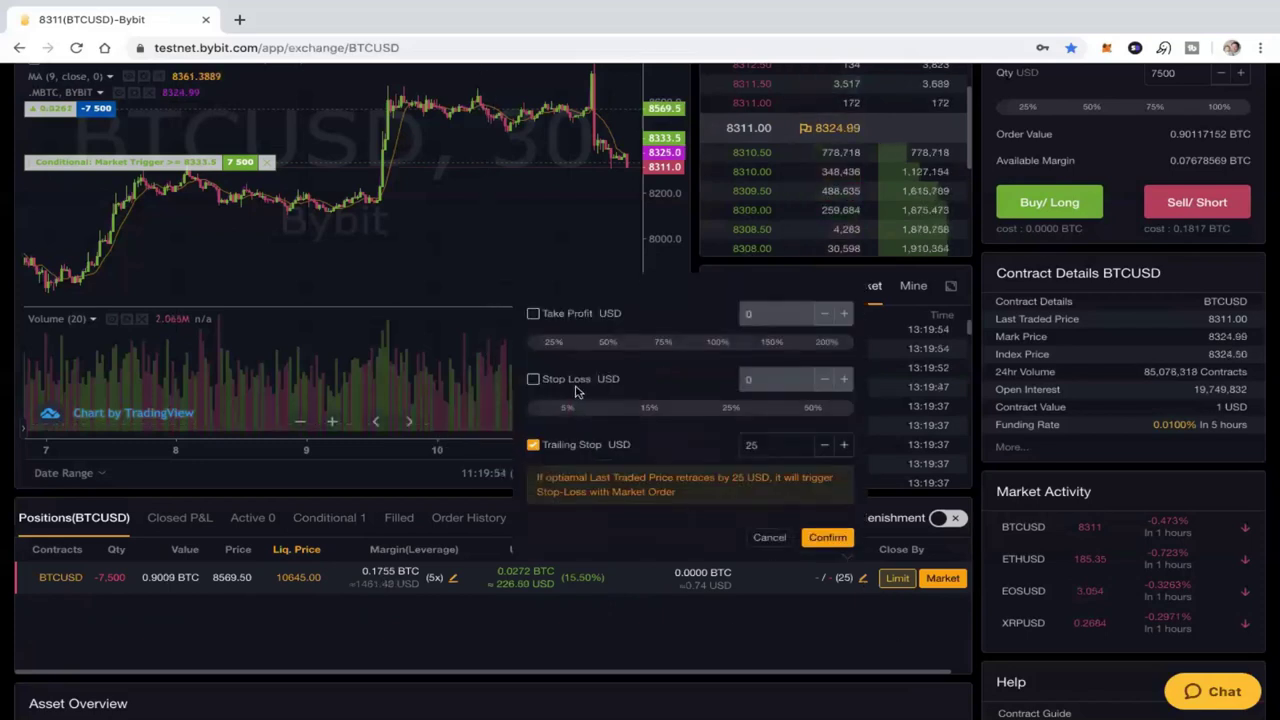
click(533, 381)
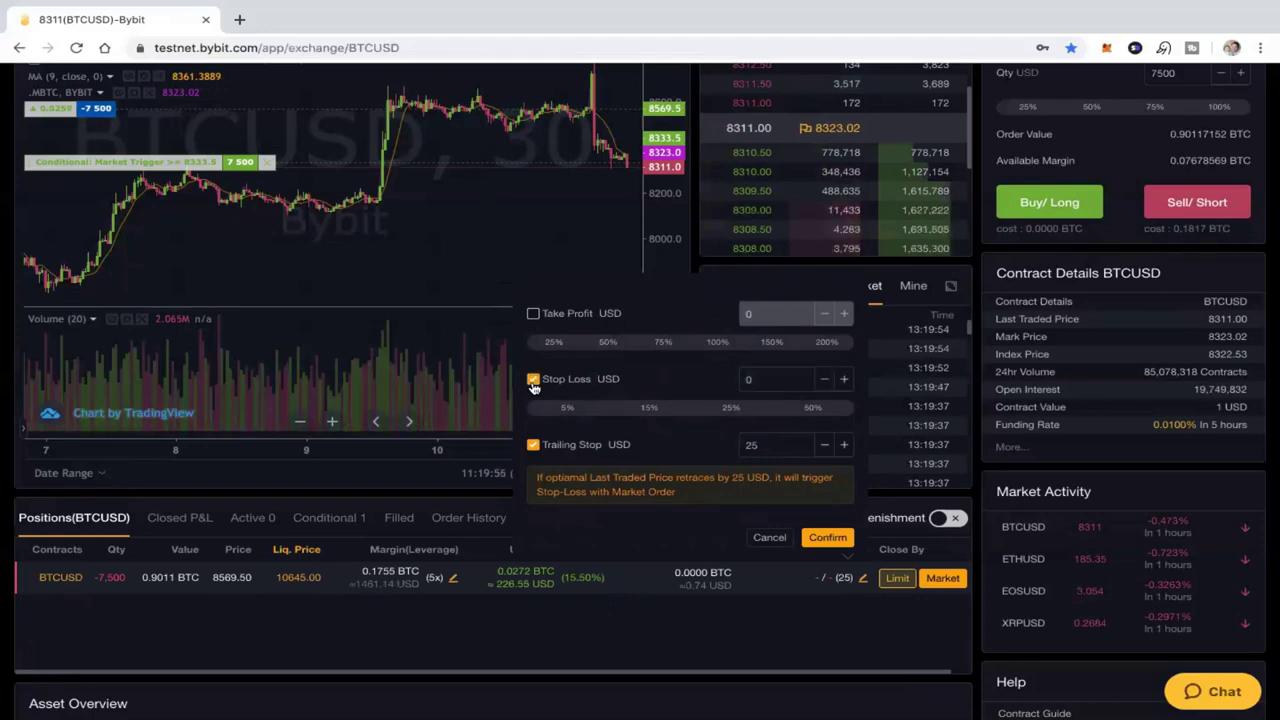
click(533, 384)
click(567, 409)
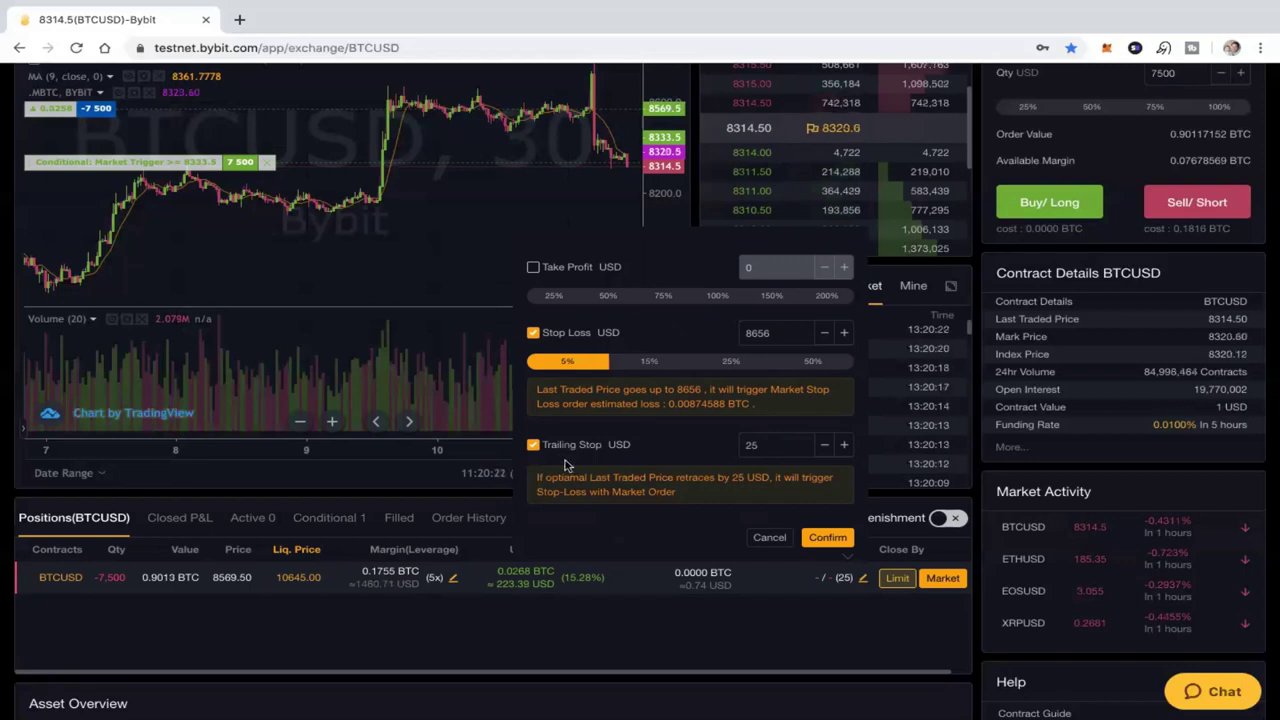
click(532, 448)
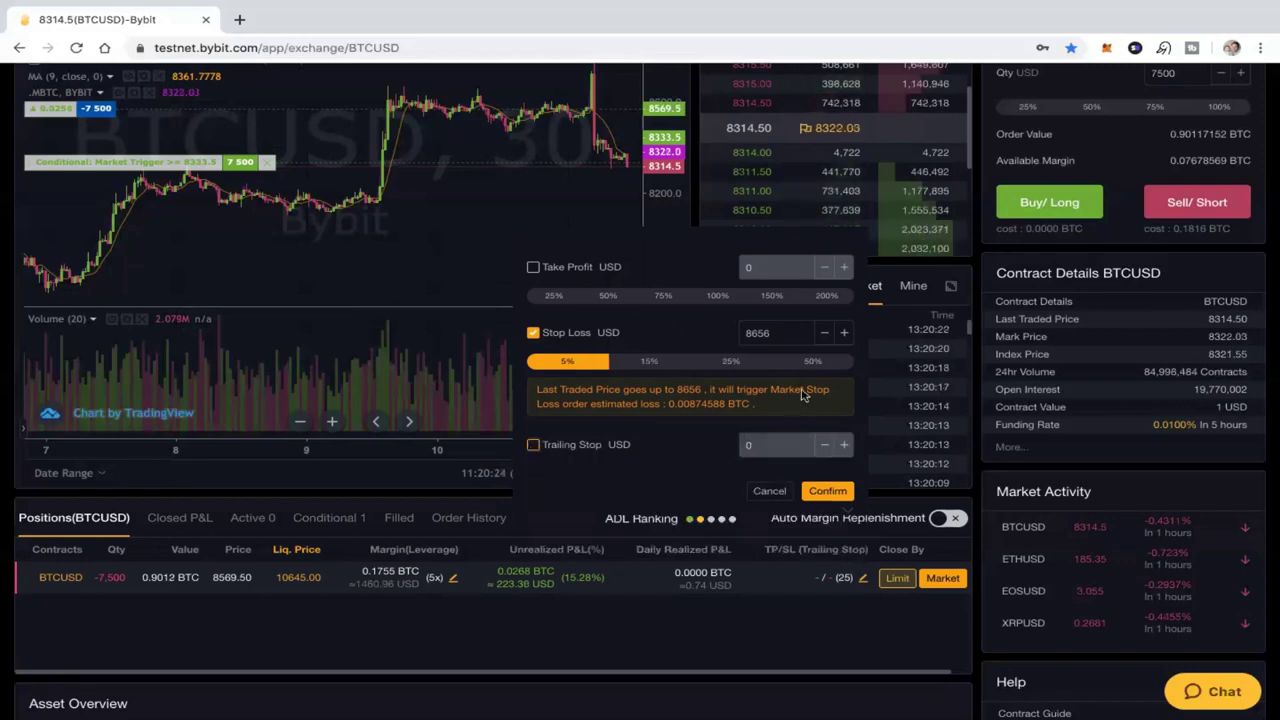
double_click(762, 378)
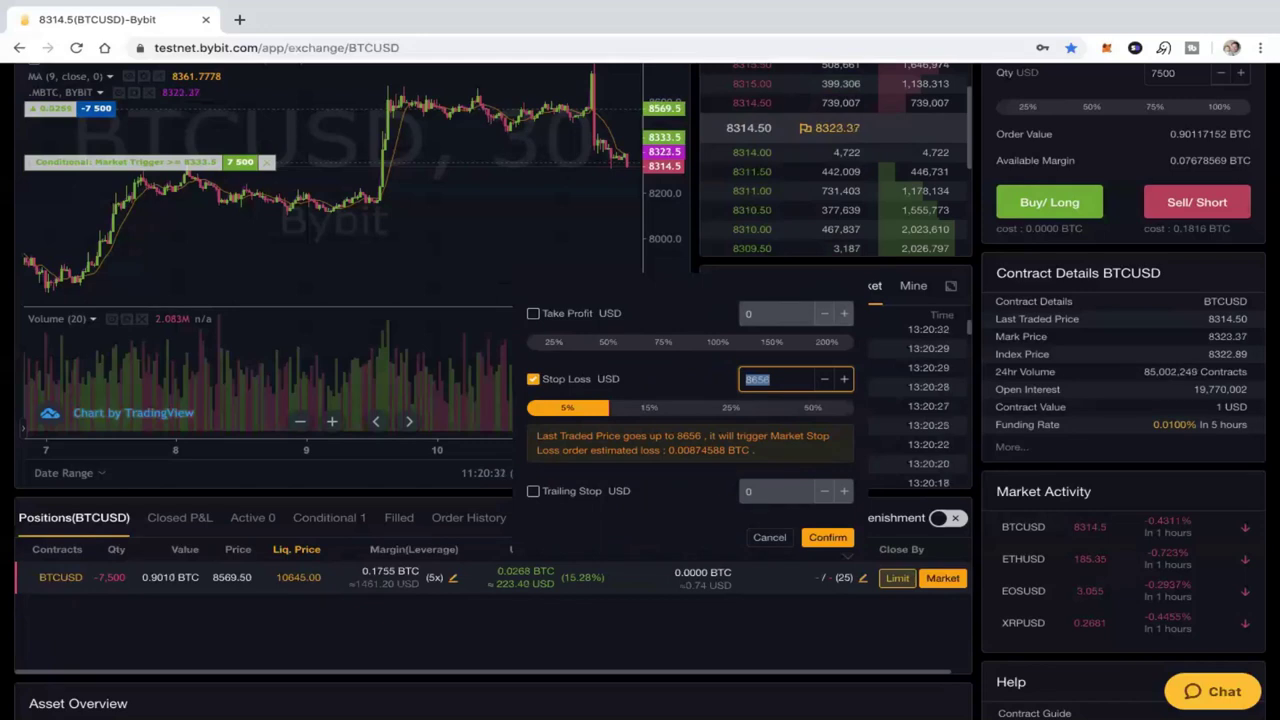
text(8320)
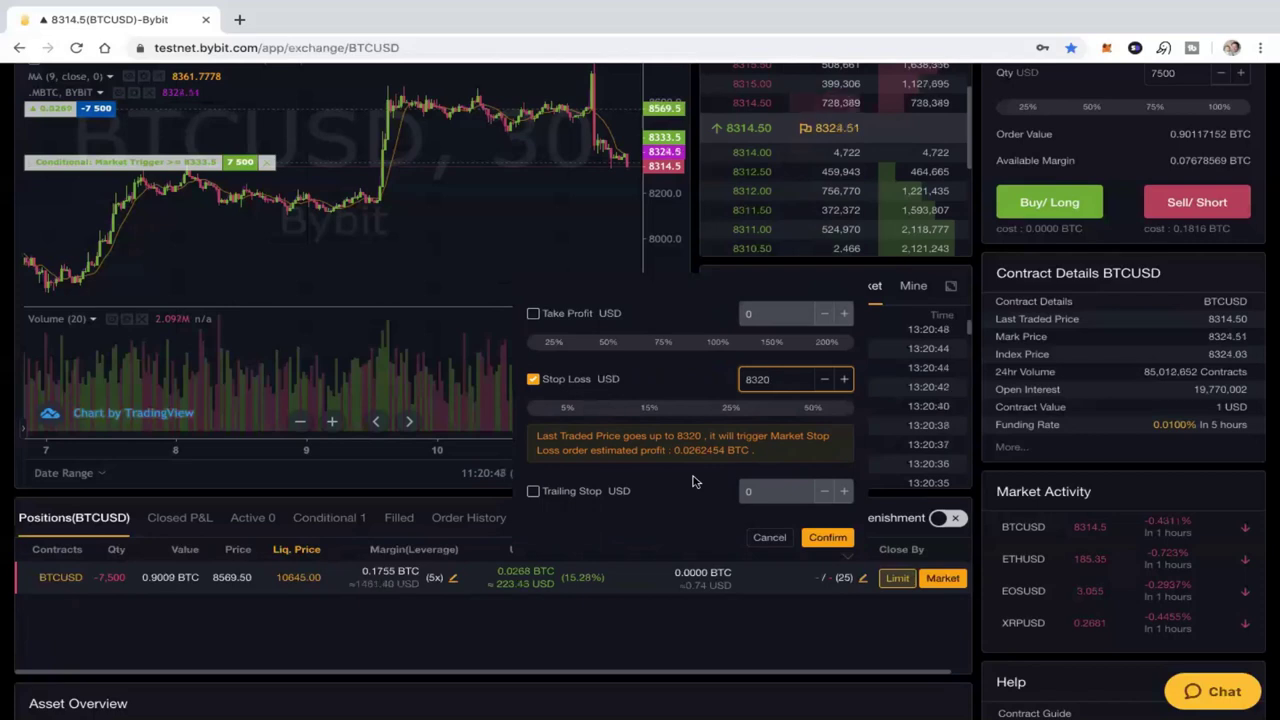
click(768, 539)
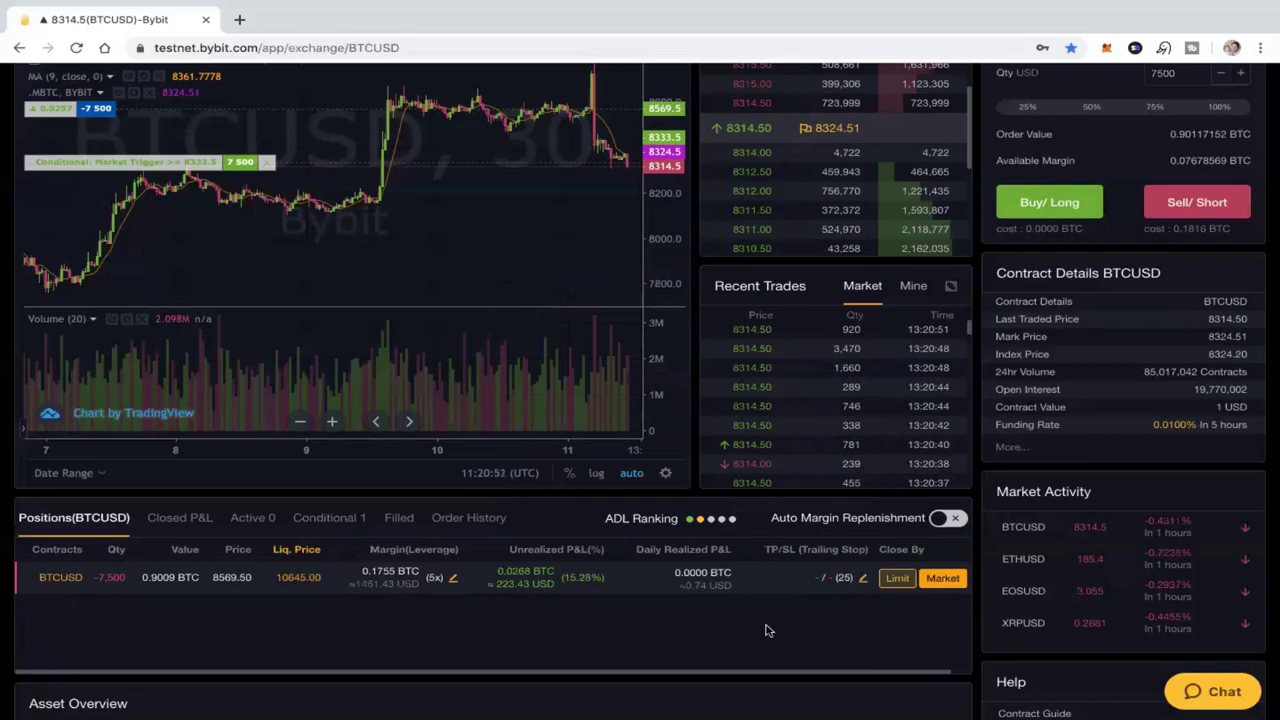
Review the remaining conditional order, and check the open BTCUSD position and its trigger line on the price chart.
click(336, 522)
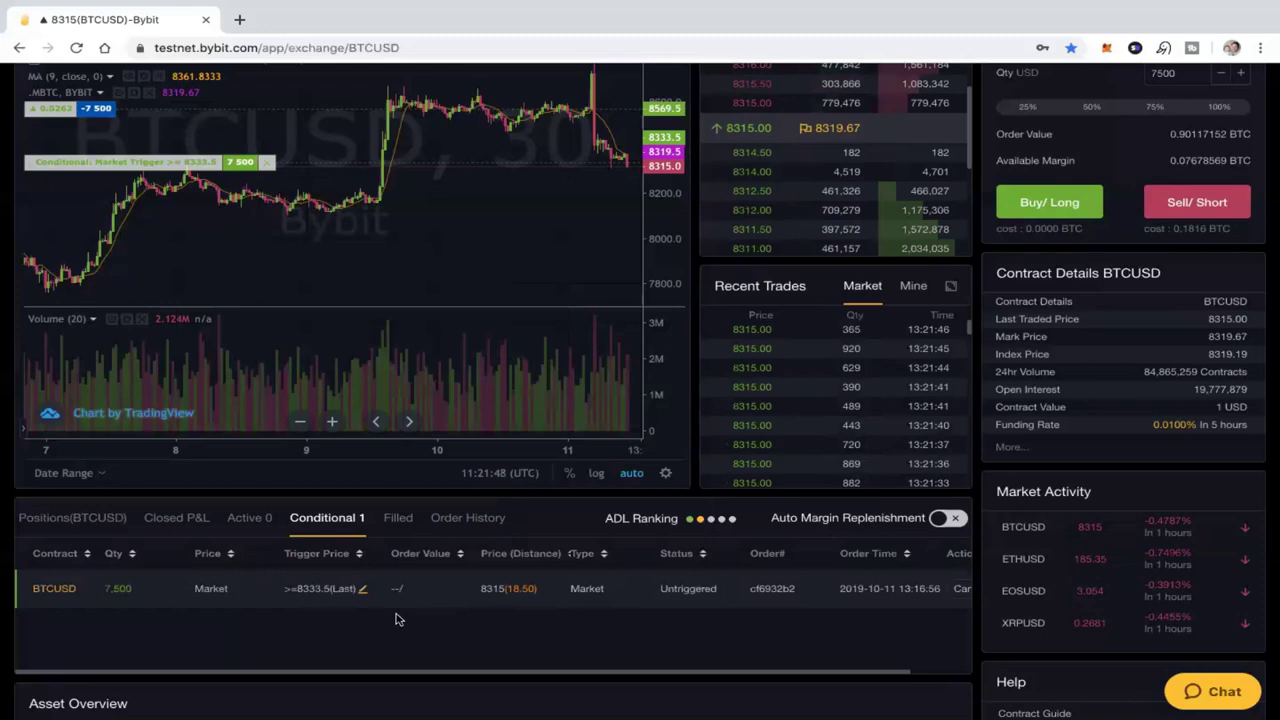
click(100, 520)
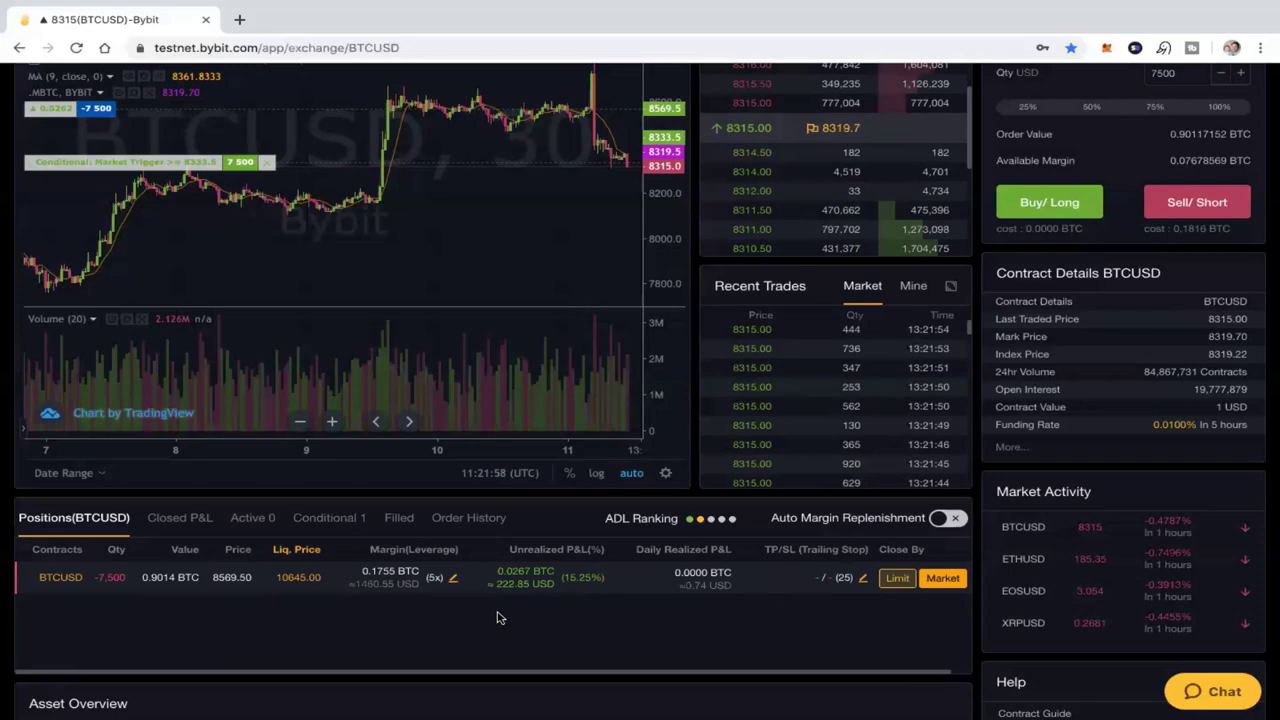
scroll(850, 480, up, 1)
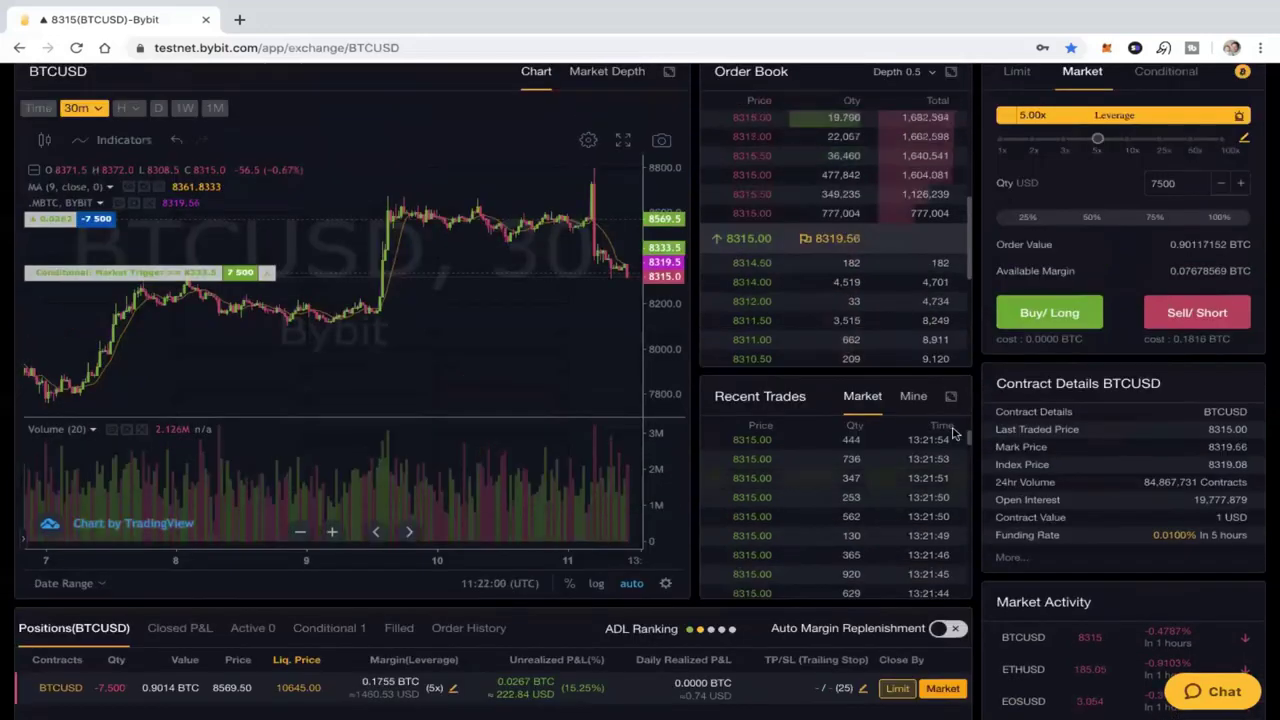
scroll(979, 404, up, 1)
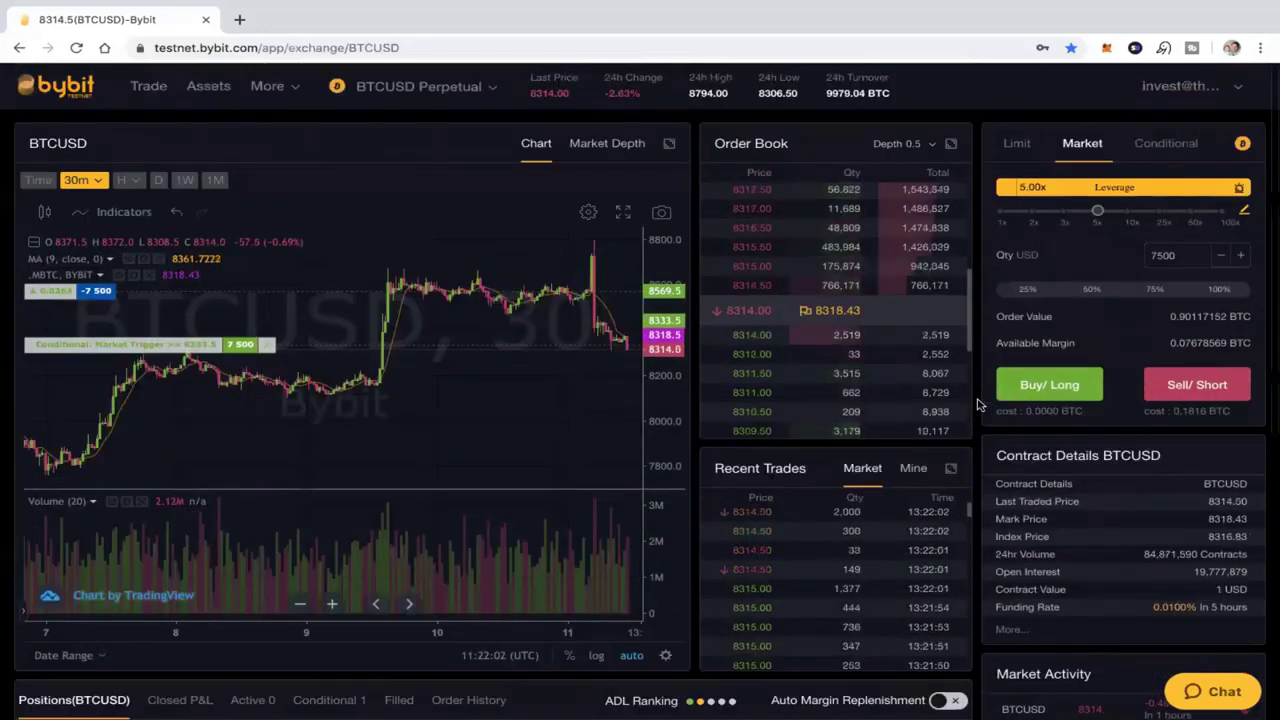
scroll(979, 404, down, 1)
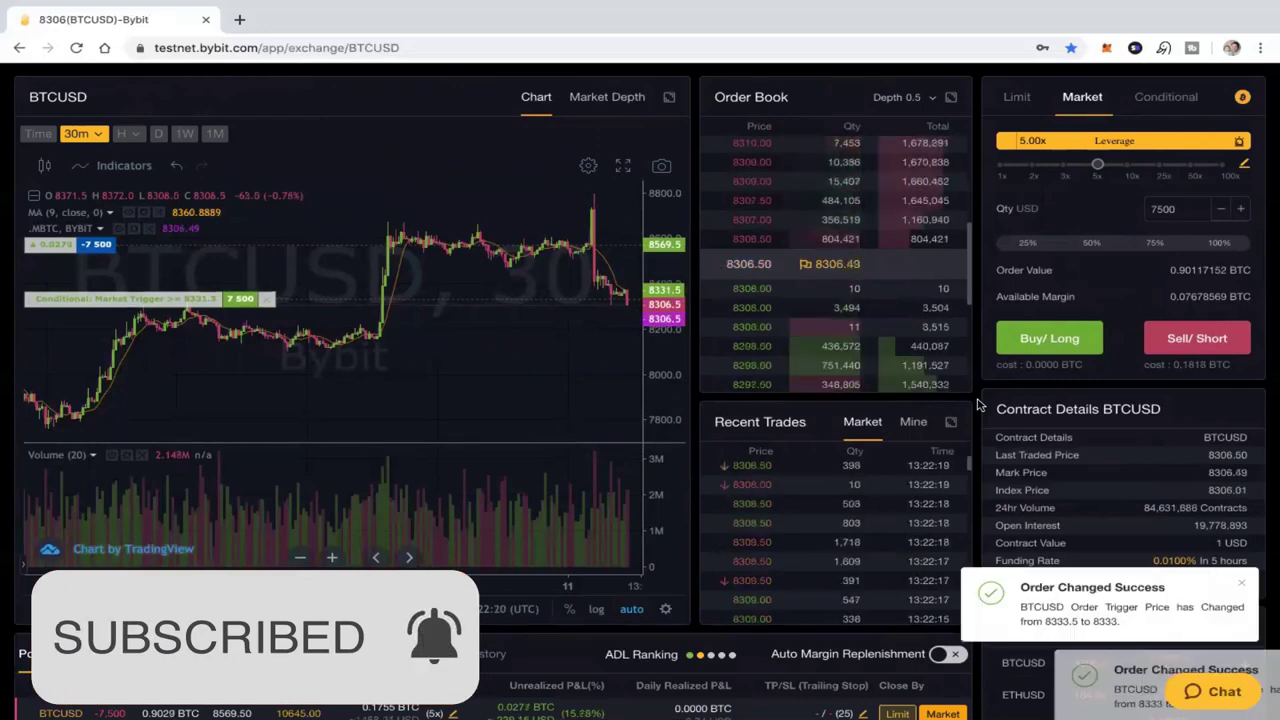
scroll(421, 683, down, 1)
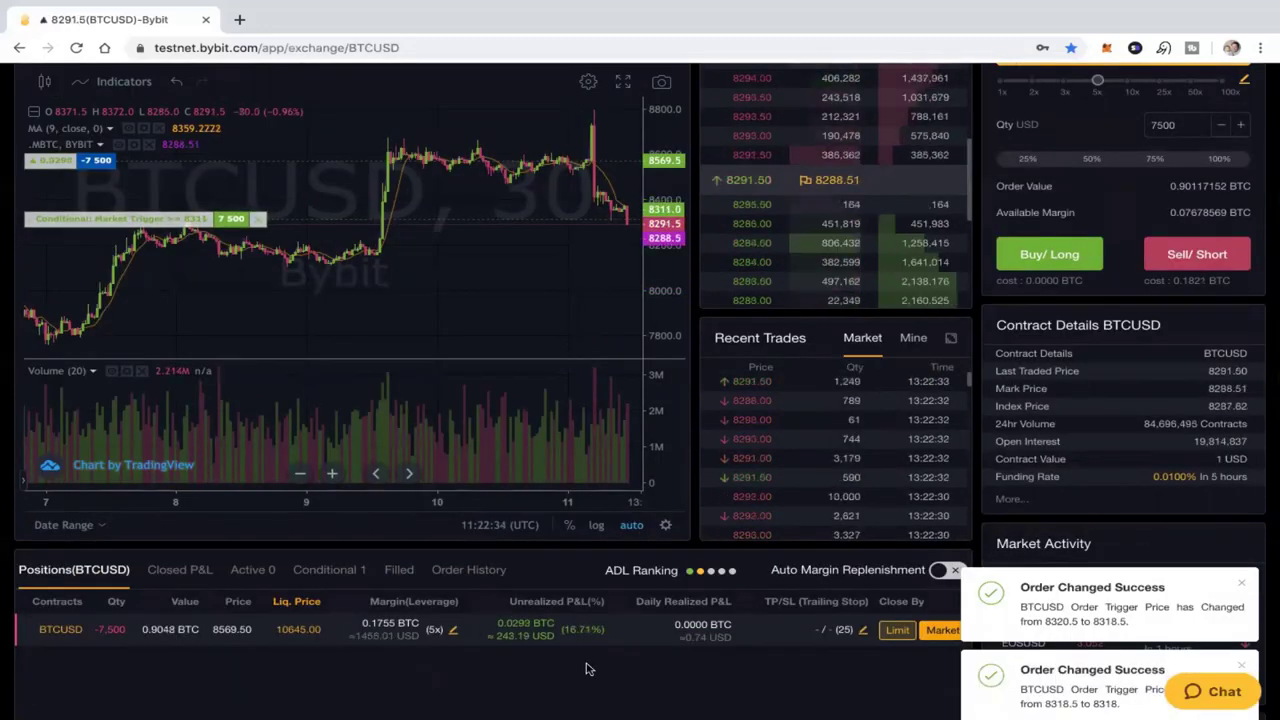